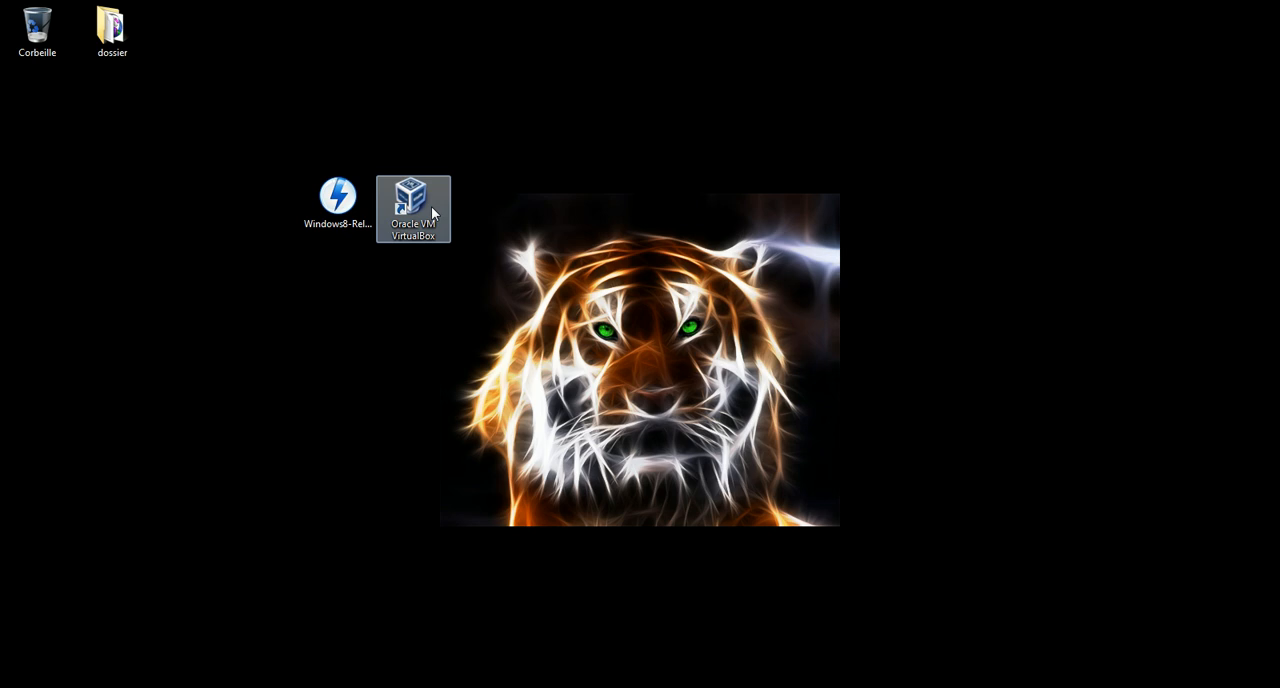
Launch Oracle VM VirtualBox from the desktop
{"action": "left_click", "coordinate": [325, 203]}
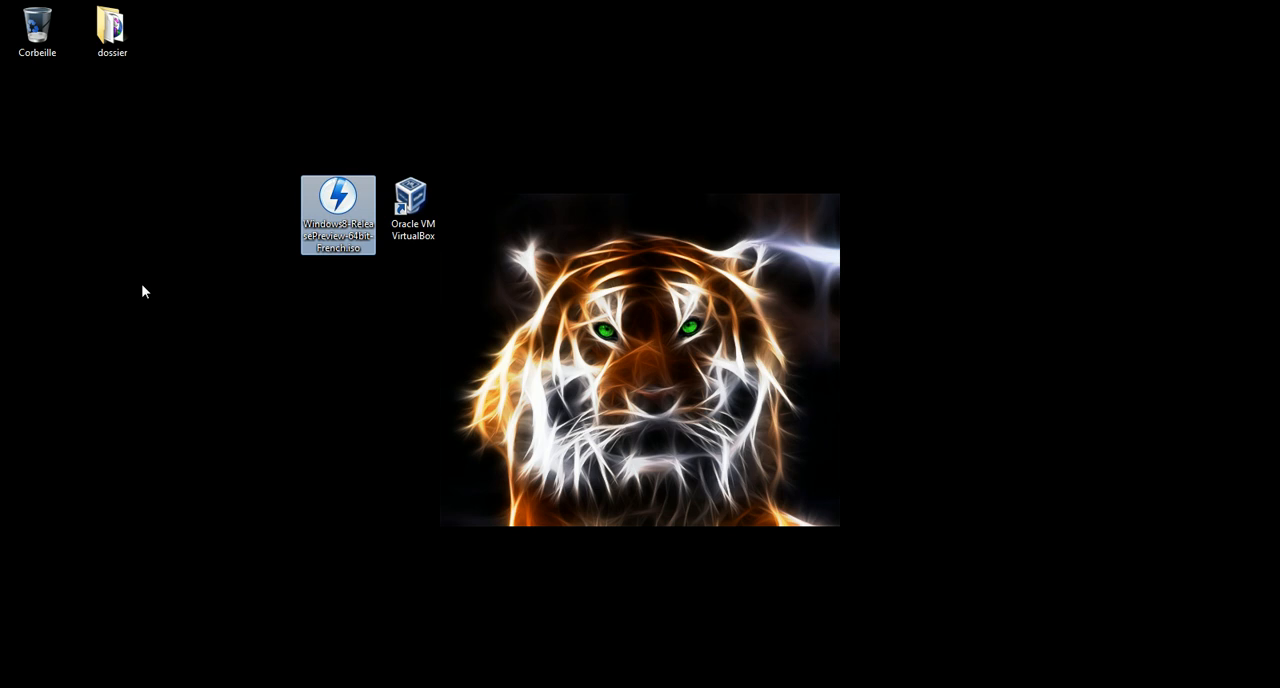
{"action": "left_click", "coordinate": [142, 292]}
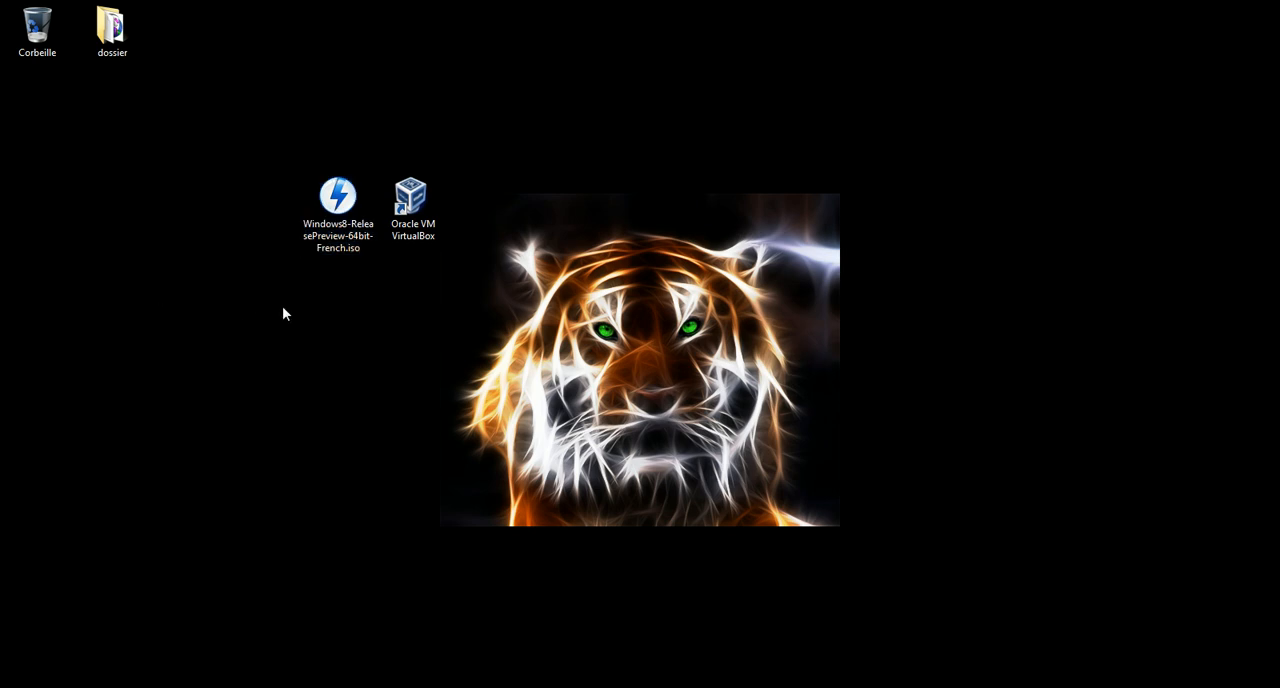
{"action": "double_click", "coordinate": [420, 228]}
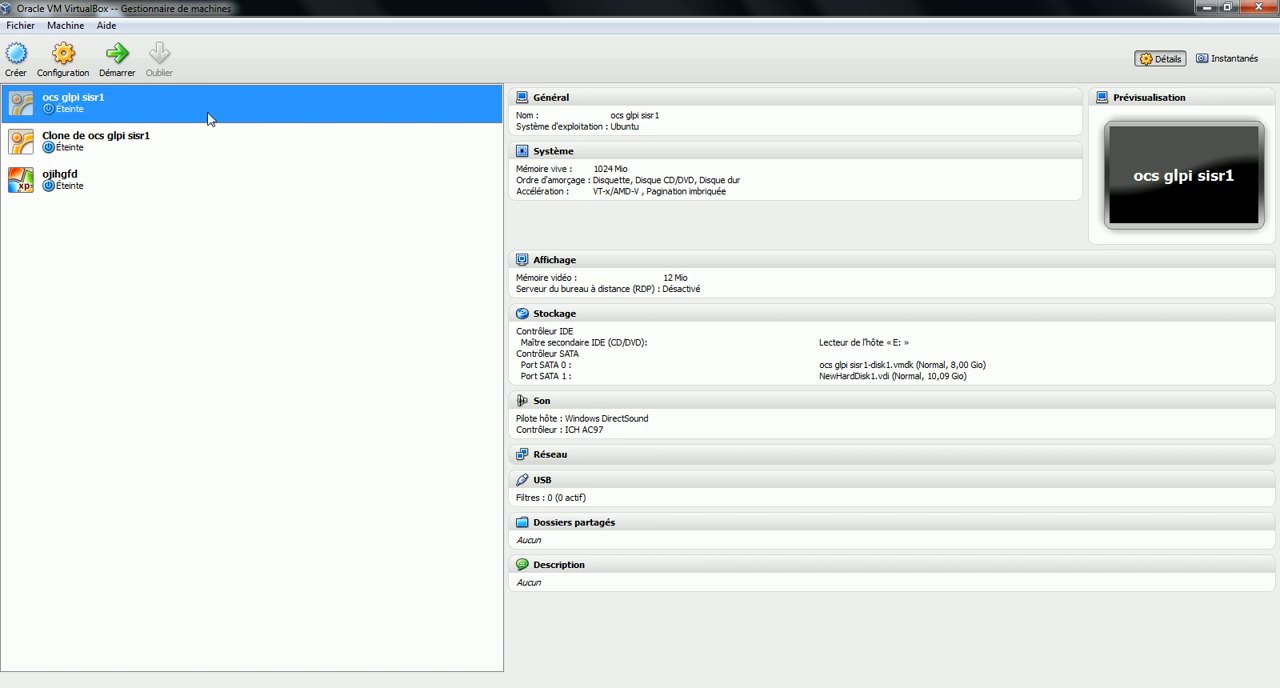
{"action": "left_click", "coordinate": [118, 146]}
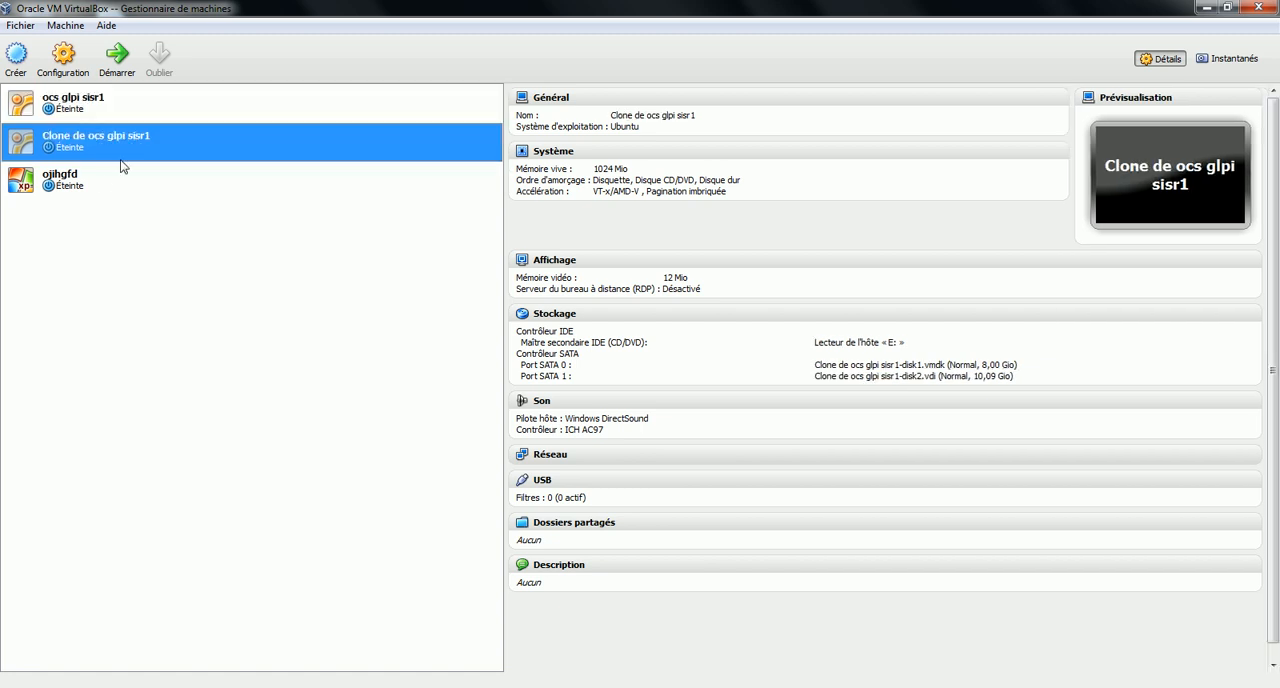
{"action": "left_click", "coordinate": [101, 177]}
{"action": "left_click", "coordinate": [125, 118]}
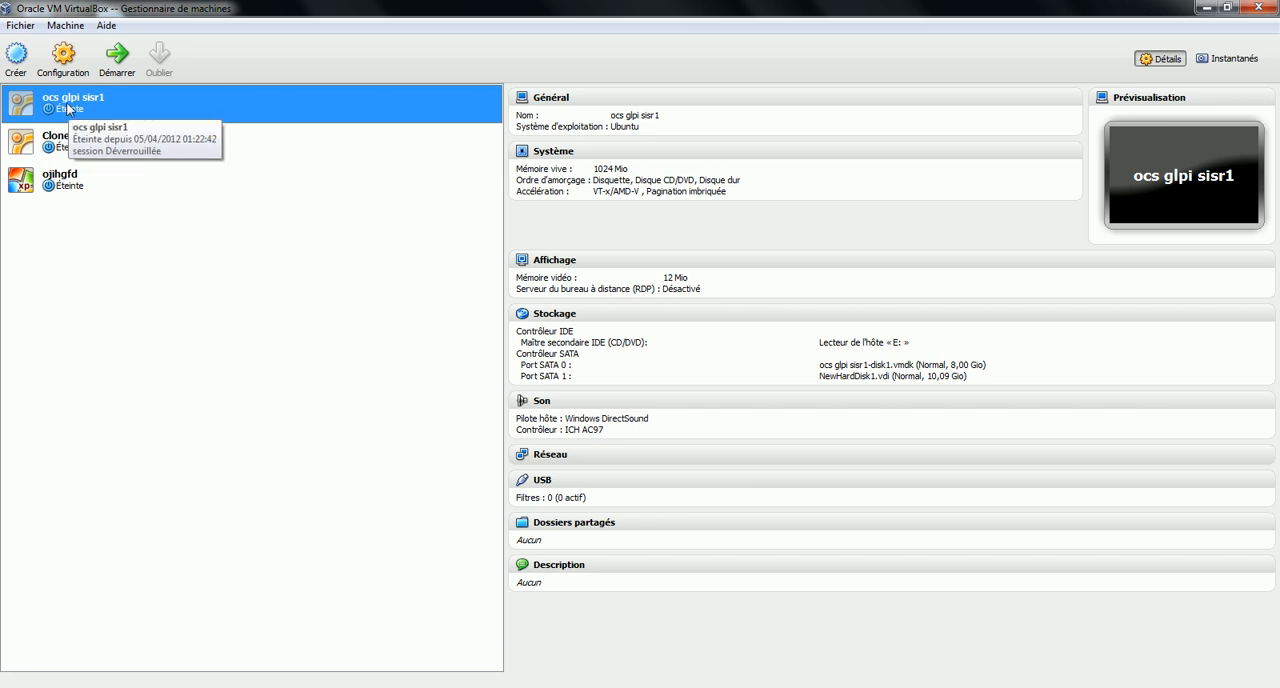
Start a new virtual machine named test with Microsoft Windows as its operating system and Windows 8 (64 bit) as its version
{"action": "left_click", "coordinate": [16, 56]}
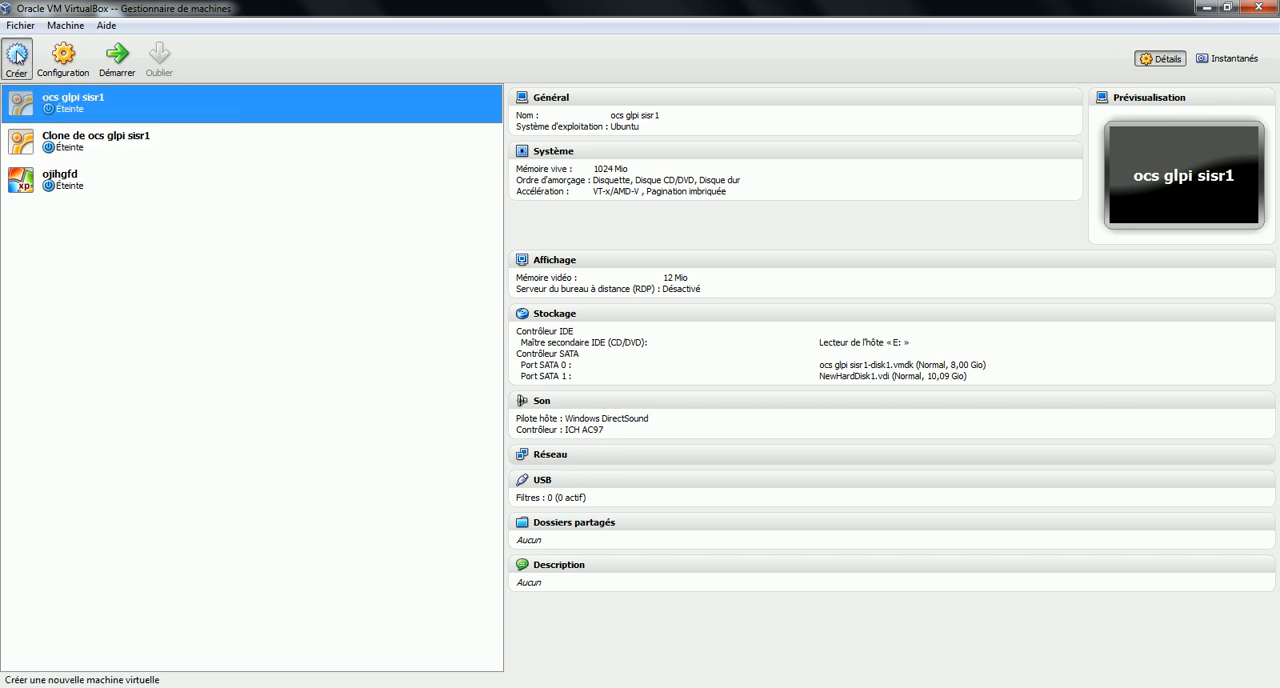
{"action": "left_click_drag", "start_coordinate": [520, 160], "coordinate": [373, 215]}
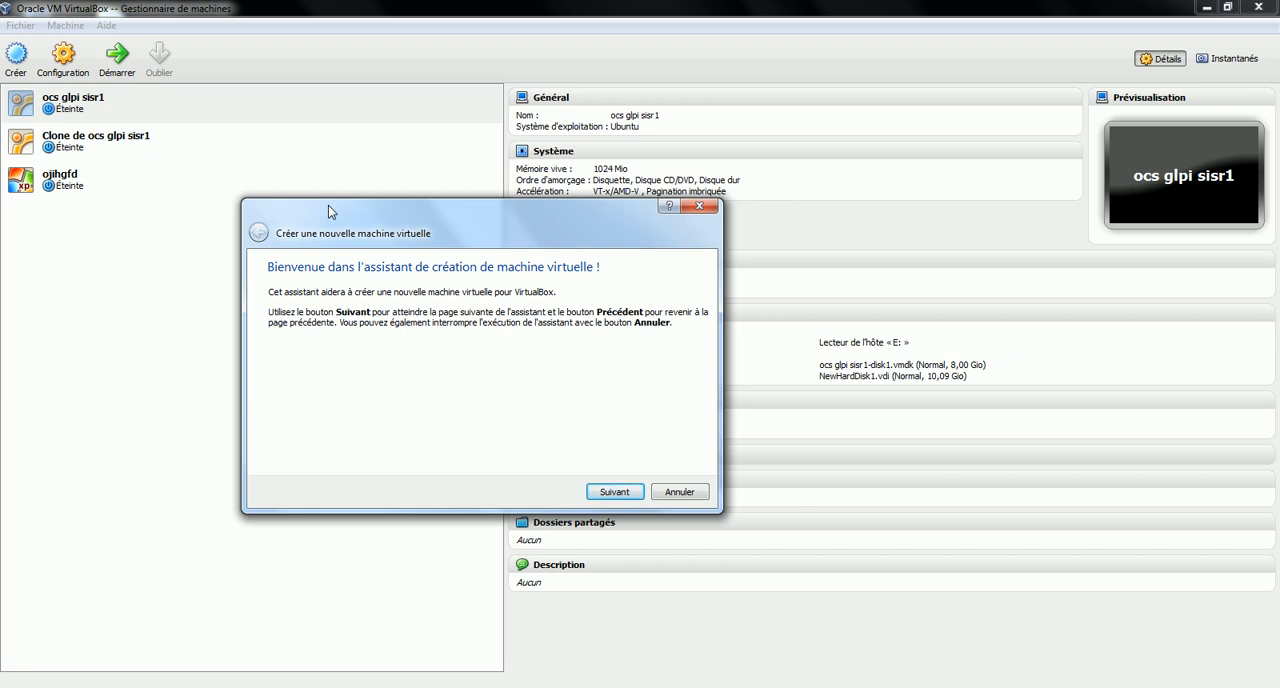
{"action": "left_click_drag", "start_coordinate": [440, 221], "coordinate": [600, 201]}
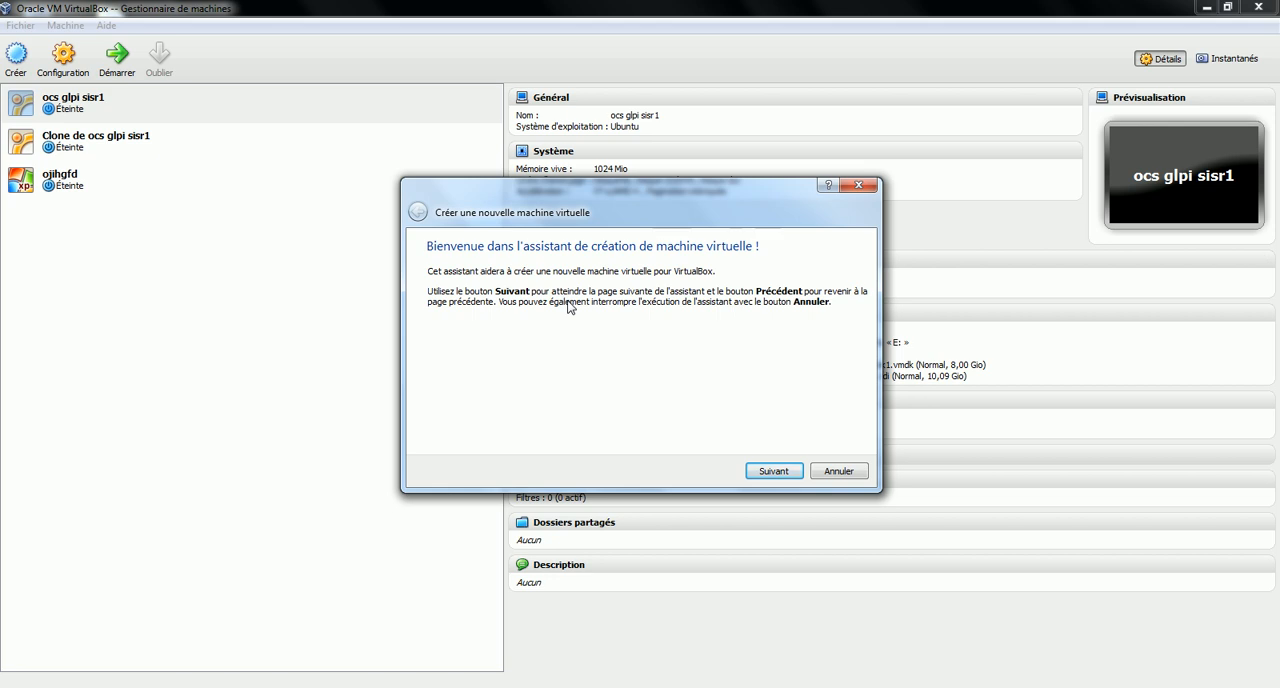
{"action": "left_click", "coordinate": [764, 469]}
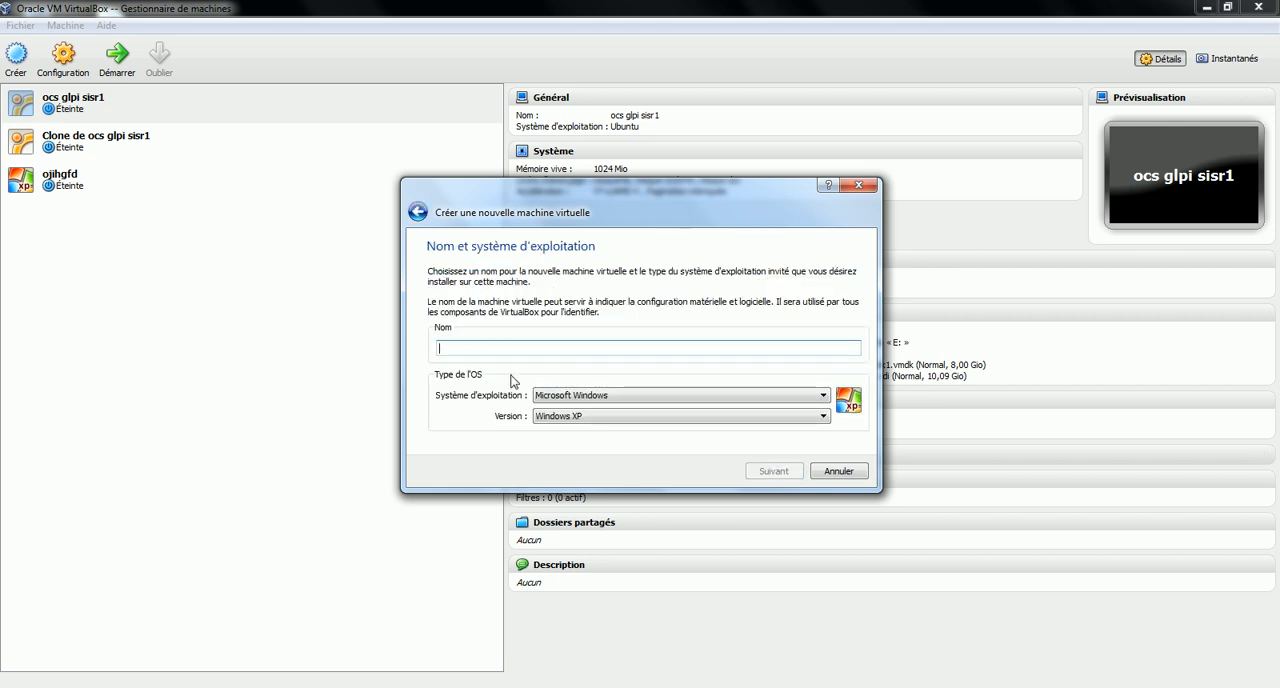
{"action": "left_click", "coordinate": [578, 396]}
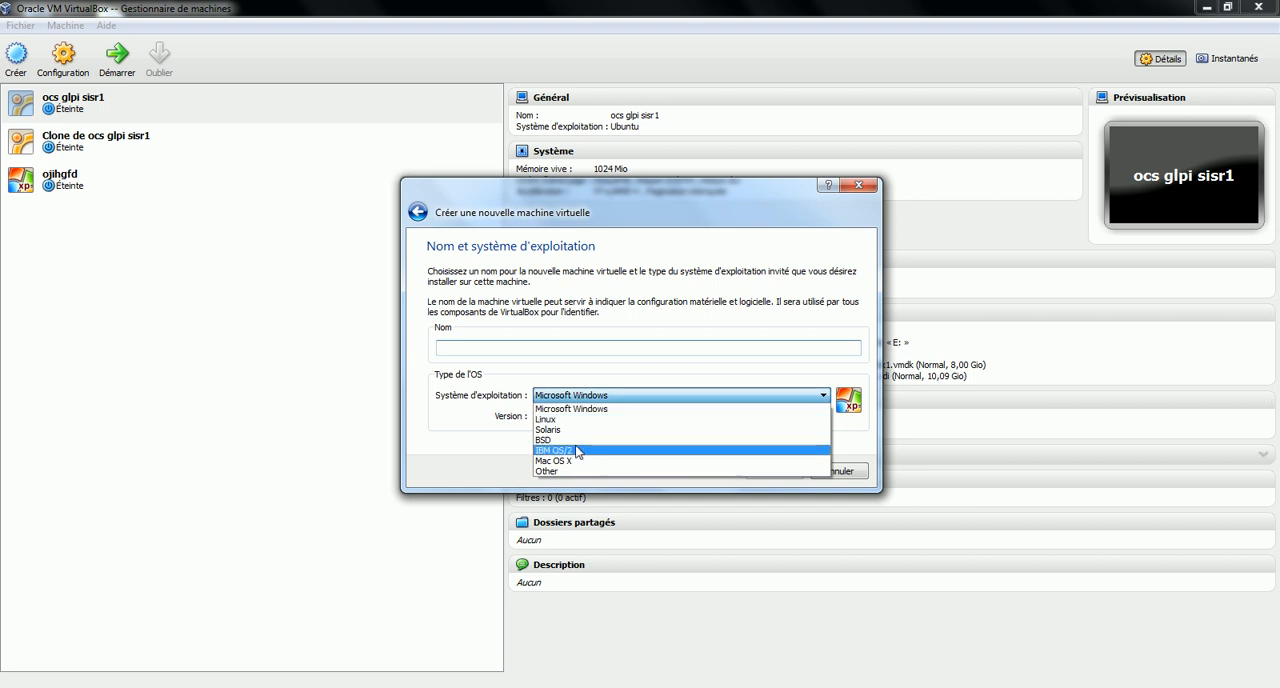
{"action": "left_click", "coordinate": [595, 409]}
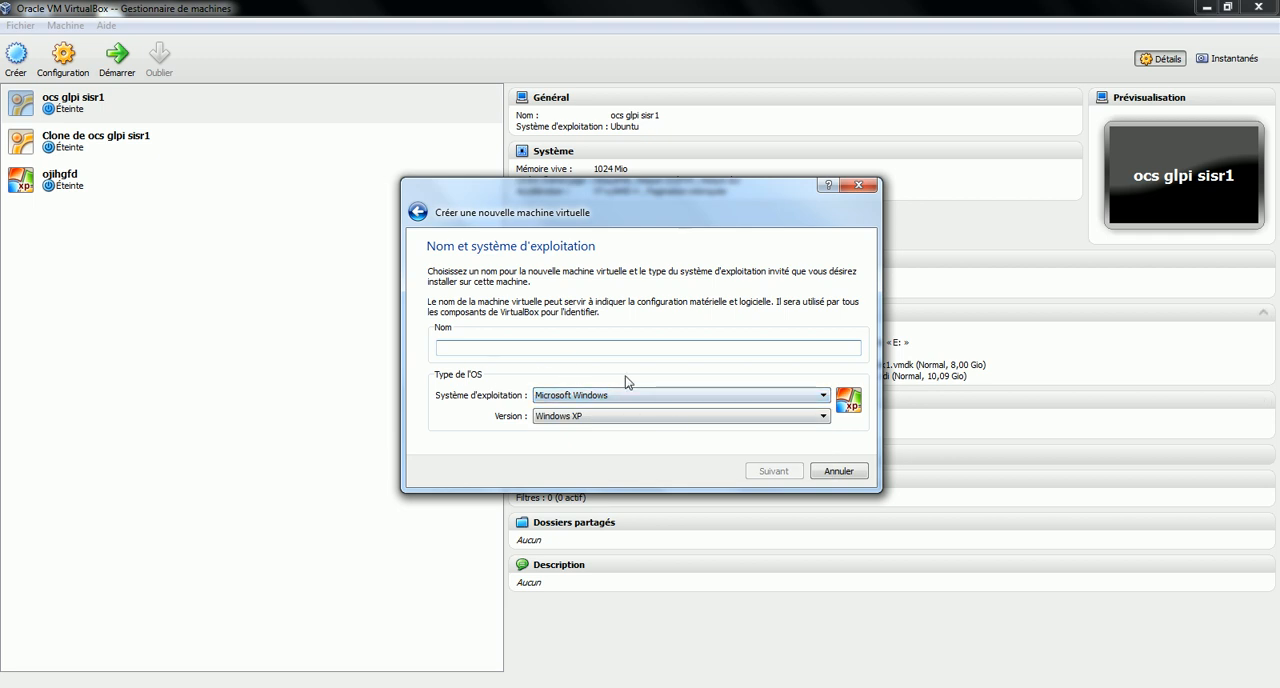
{"action": "left_click", "coordinate": [630, 418]}
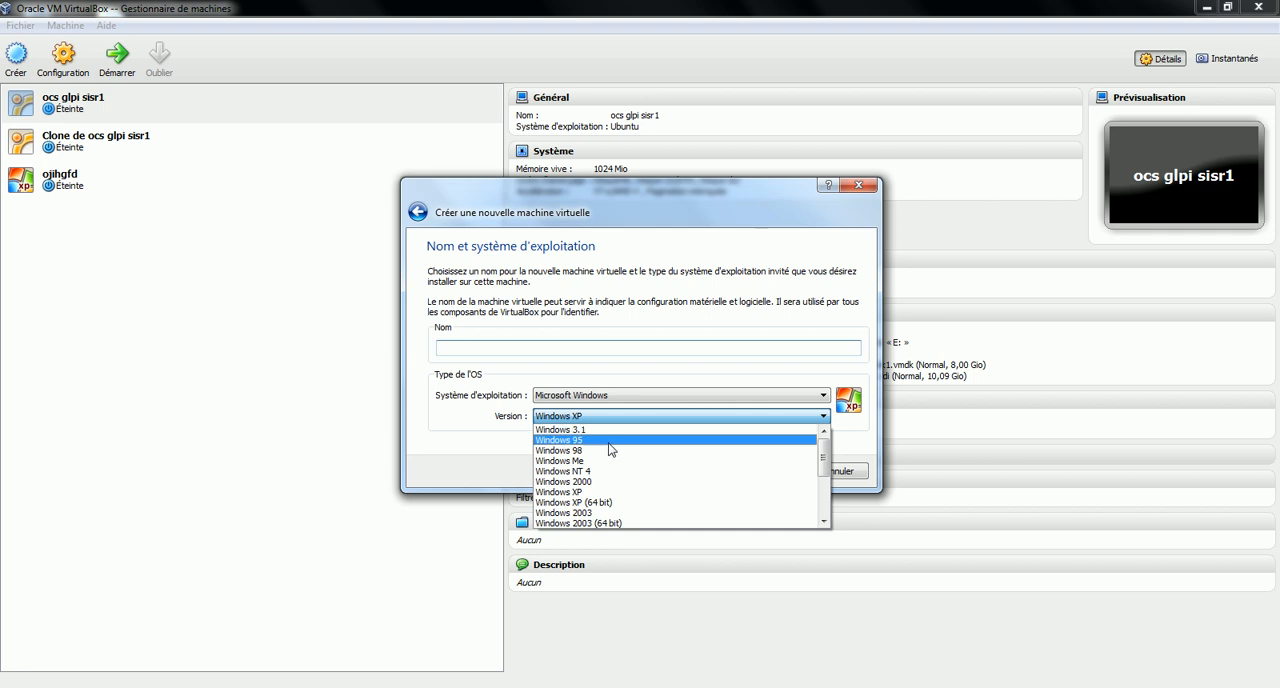
{"action": "scroll", "coordinate": [665, 463], "scroll_direction": "down", "scroll_amount": 3}
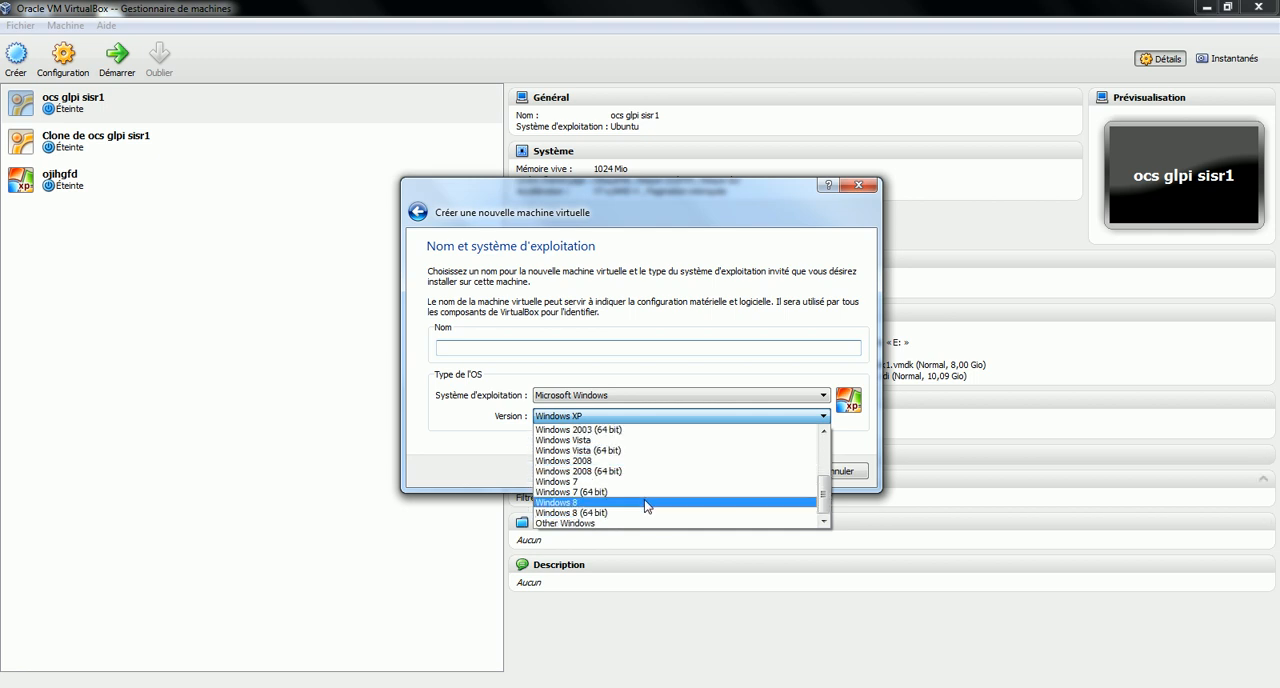
{"action": "left_click", "coordinate": [623, 512]}
{"action": "left_click", "coordinate": [717, 347]}
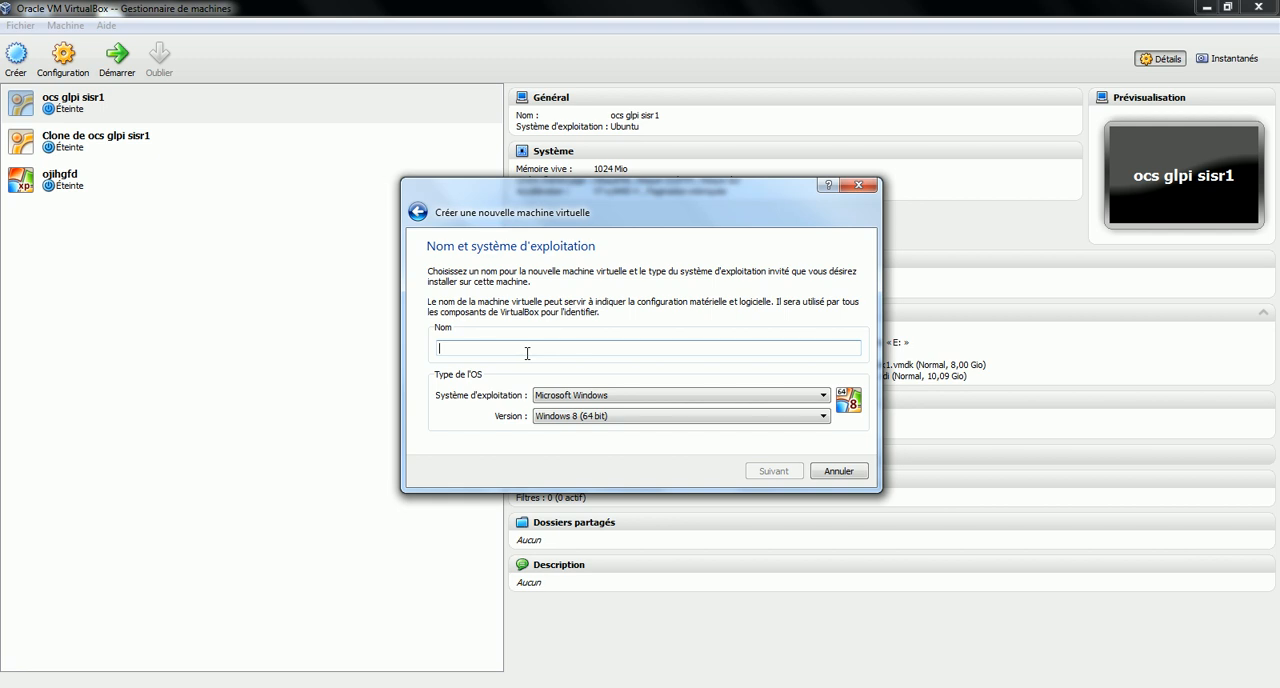
{"action": "type", "text": "test"}
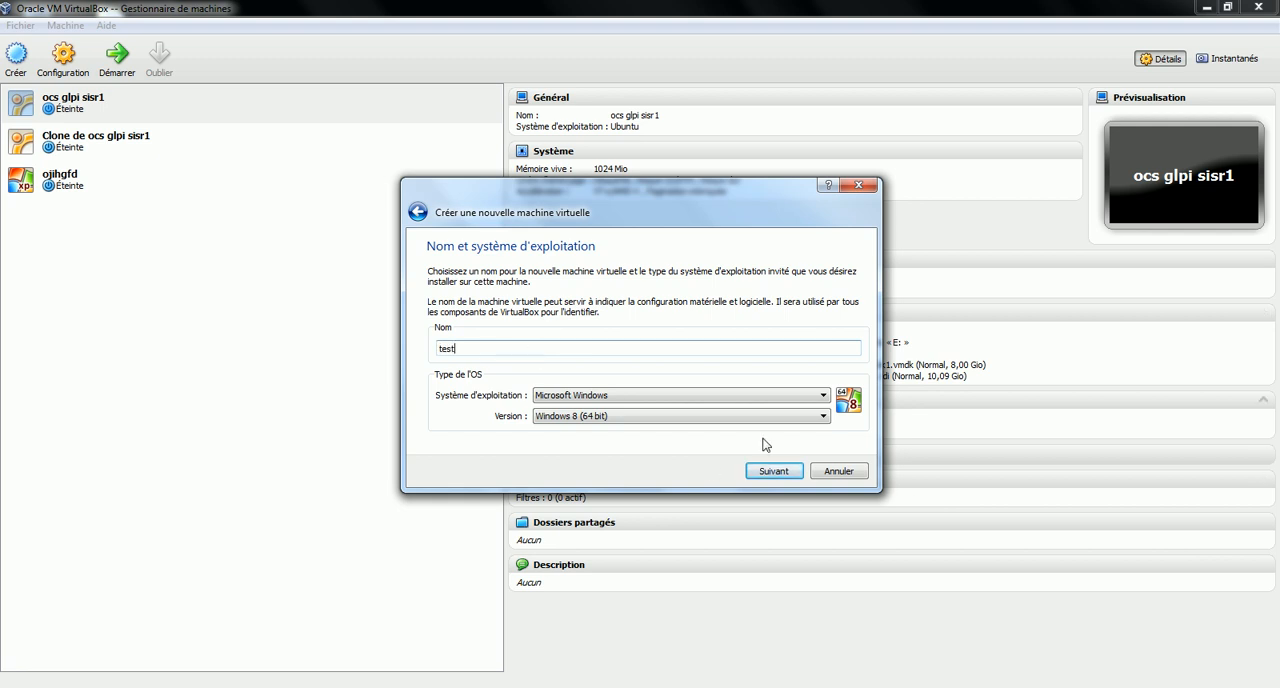
{"action": "left_click", "coordinate": [775, 471]}
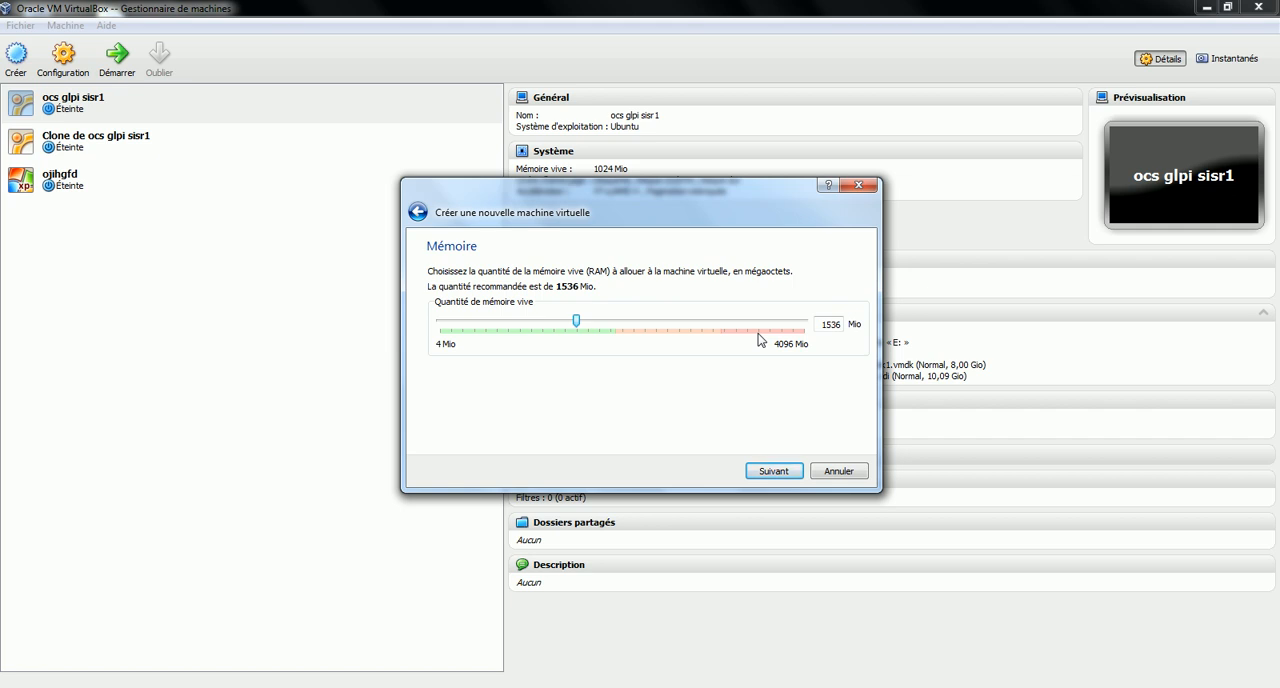
Allocate 2048 Mio of RAM to the new virtual machine
{"action": "double_click", "coordinate": [830, 324]}
{"action": "type", "text": "2048"}
{"action": "left_click", "coordinate": [771, 471]}
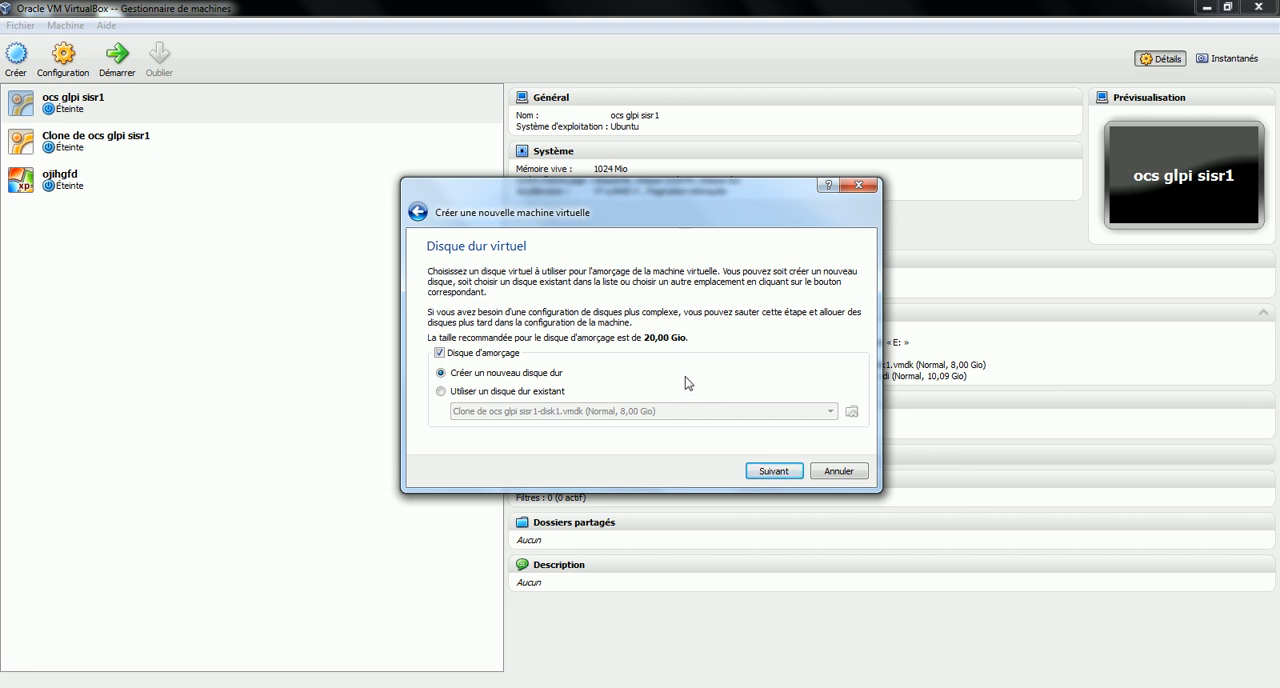
Choose a new boot hard disk of type VDI (VirtualBox Disk Image) with dynamically allocated storage
{"action": "left_click", "coordinate": [768, 474]}
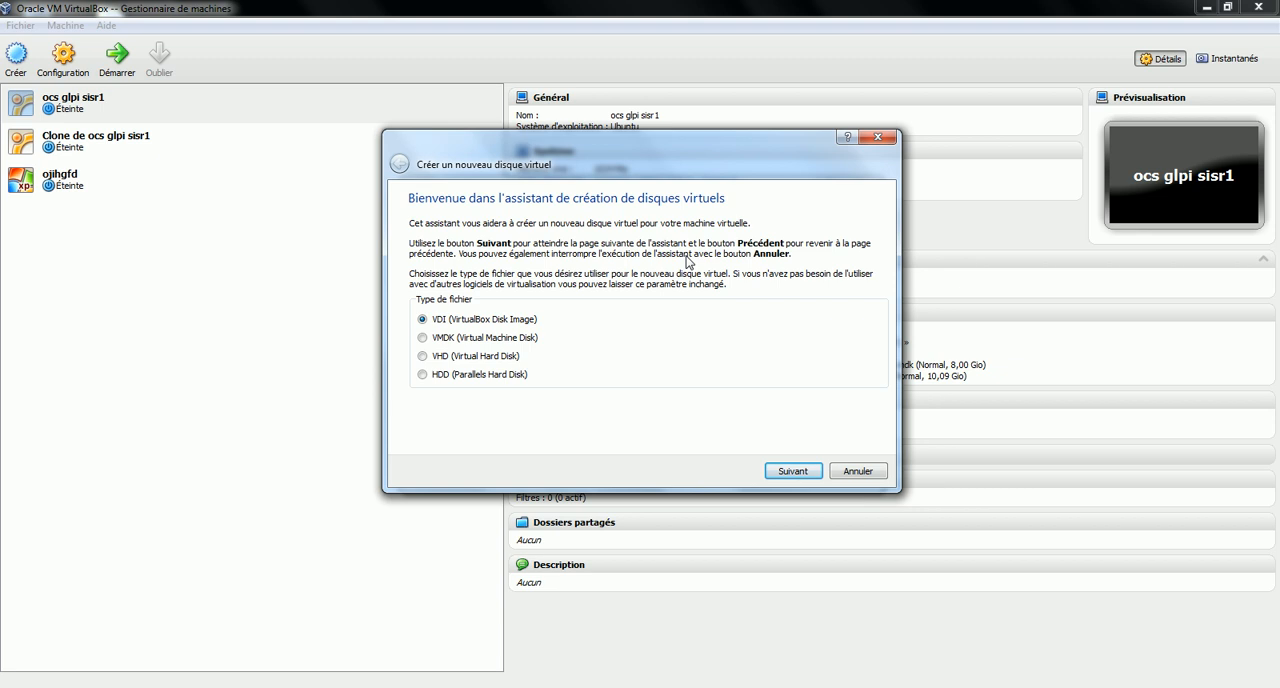
{"action": "left_click", "coordinate": [808, 470]}
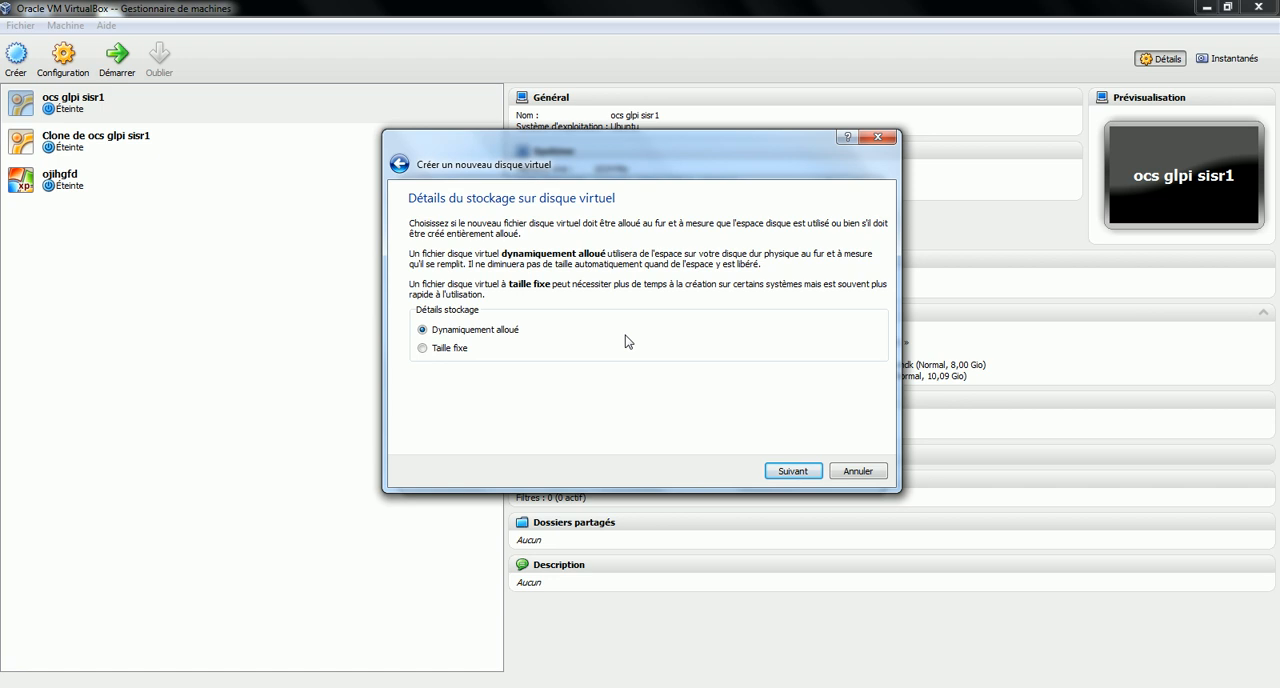
{"action": "left_click", "coordinate": [800, 471]}
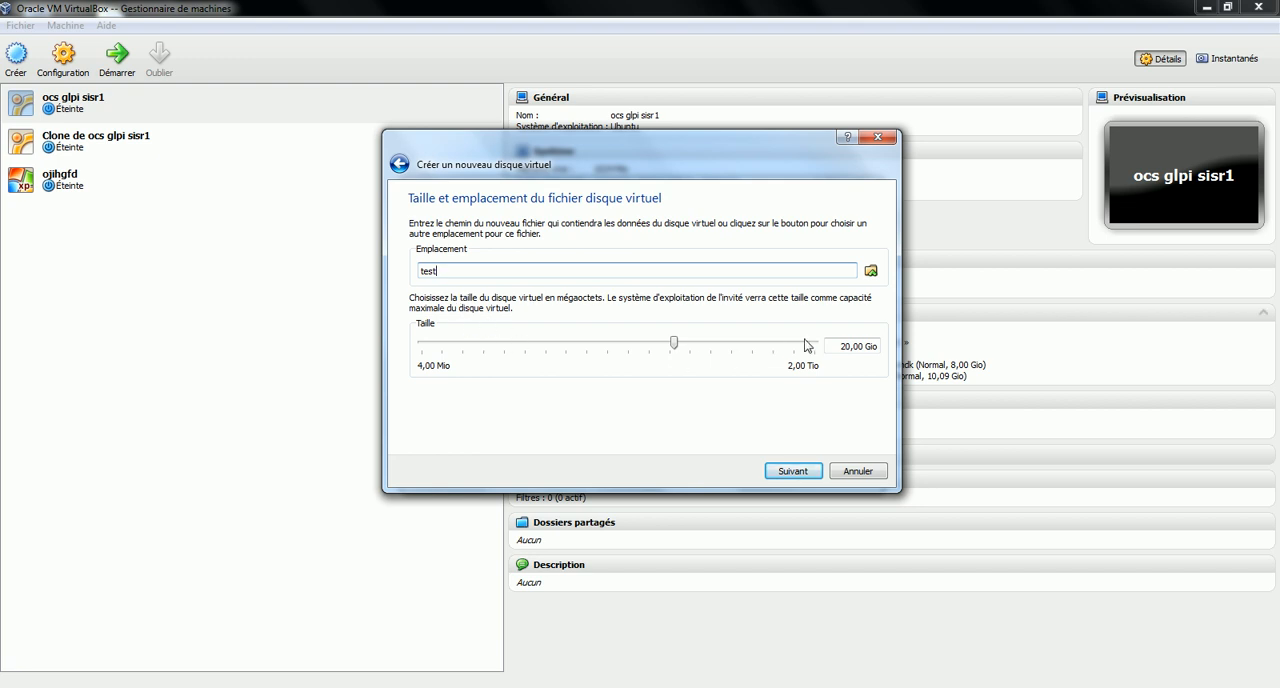
Create the virtual disk with a size of 30 Gio and finish creating the virtual machine
{"action": "left_click", "coordinate": [850, 346]}
{"action": "key", "text": "BackSpace"}
{"action": "type", "text": "5"}
{"action": "key", "text": "BackSpace"}
{"action": "key", "text": "BackSpace"}
{"action": "type", "text": "30"}
{"action": "left_click", "coordinate": [771, 471]}
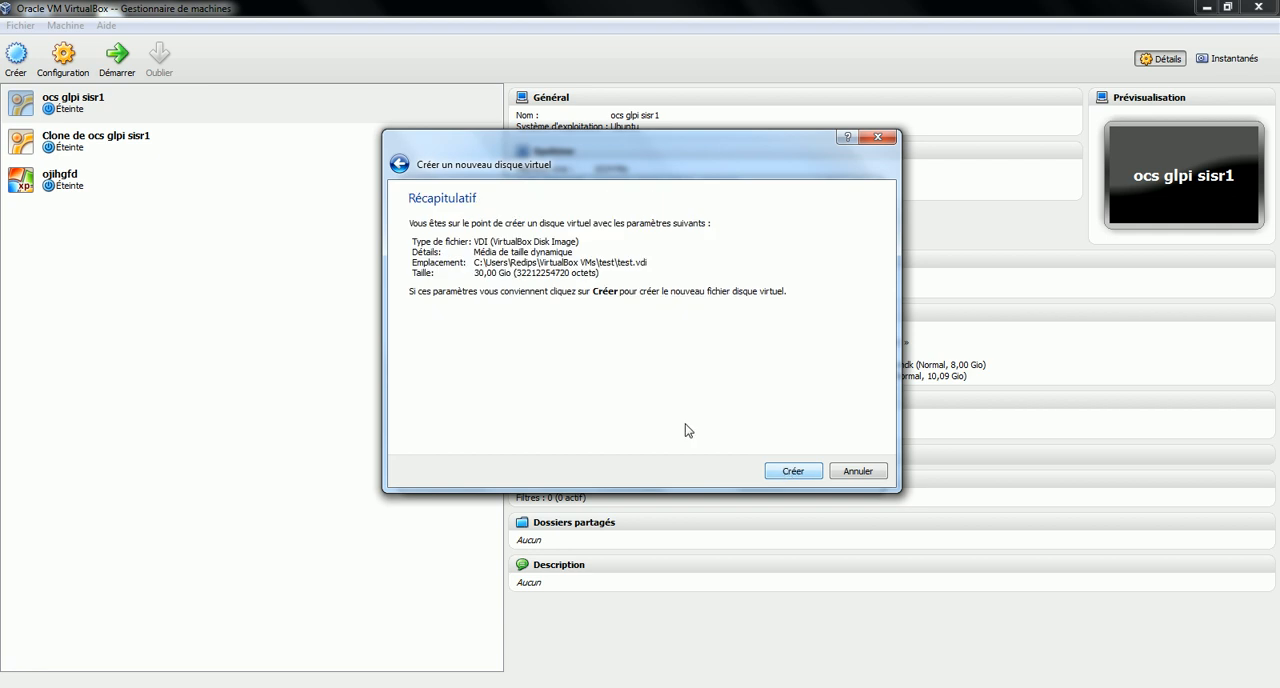
{"action": "left_click", "coordinate": [786, 471]}
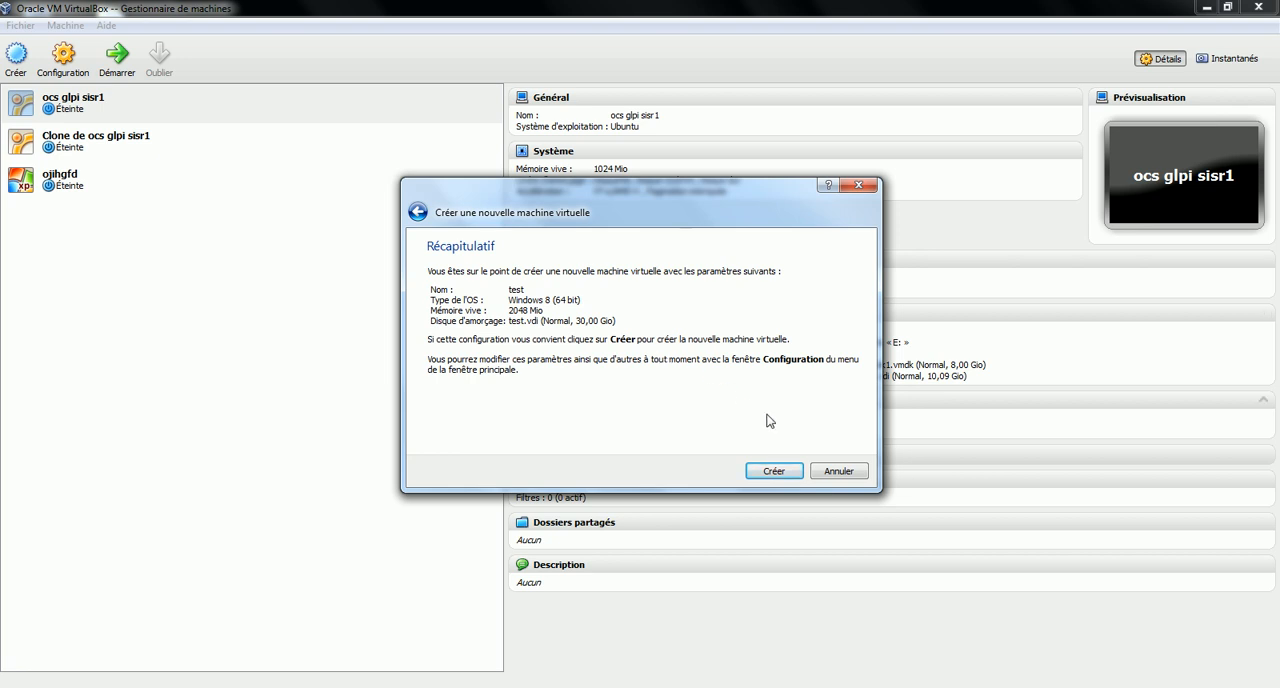
{"action": "left_click", "coordinate": [790, 471]}
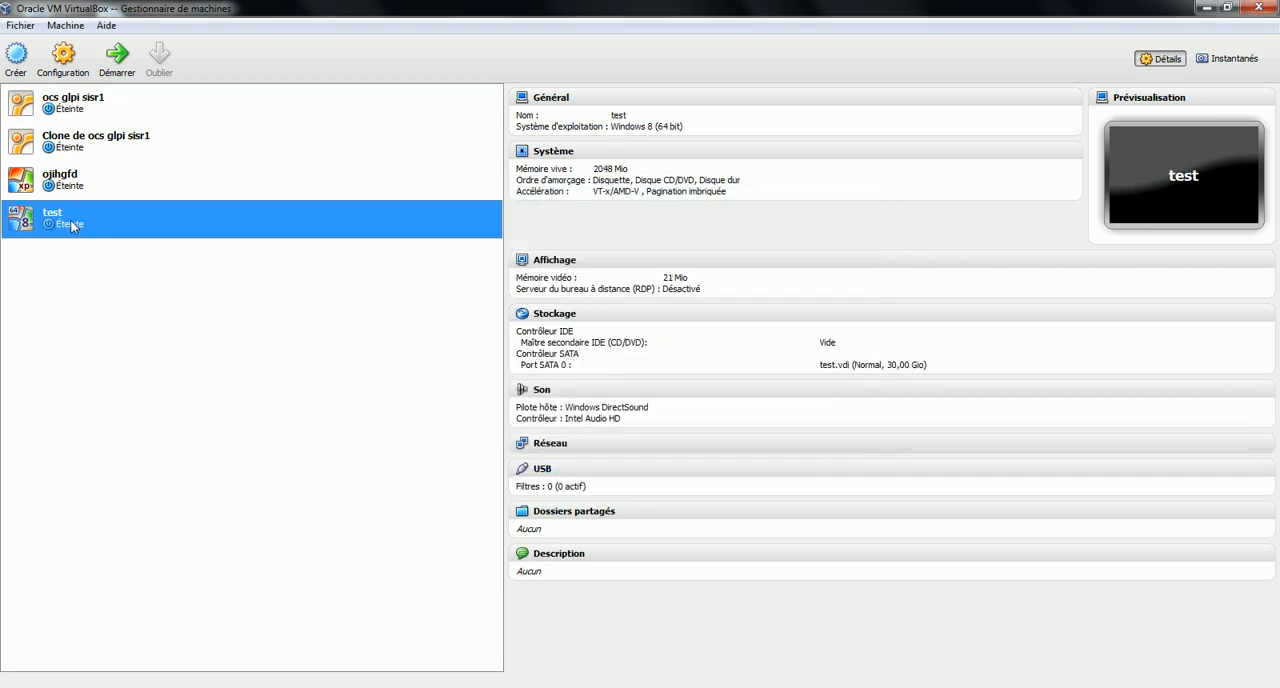
Boot the test machine with Windows8-ReleasePreview-64bit-French.iso from the desktop as its installation media
{"action": "double_click", "coordinate": [96, 234]}
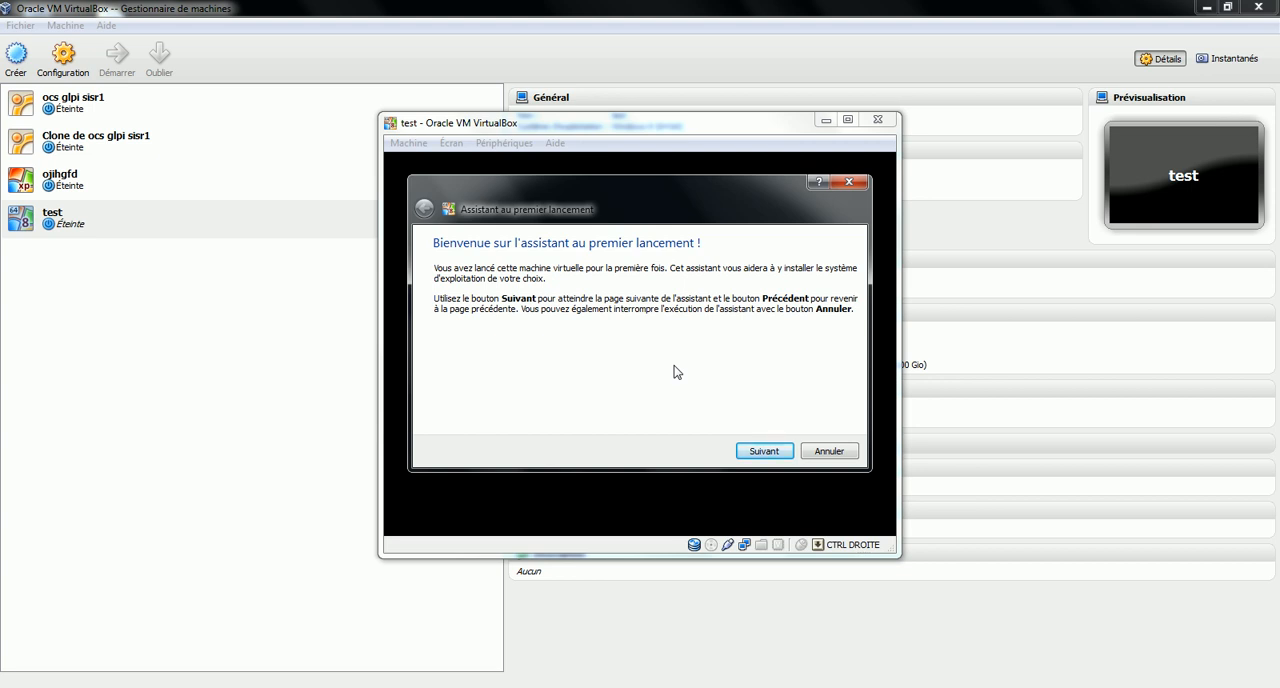
{"action": "left_click", "coordinate": [762, 451]}
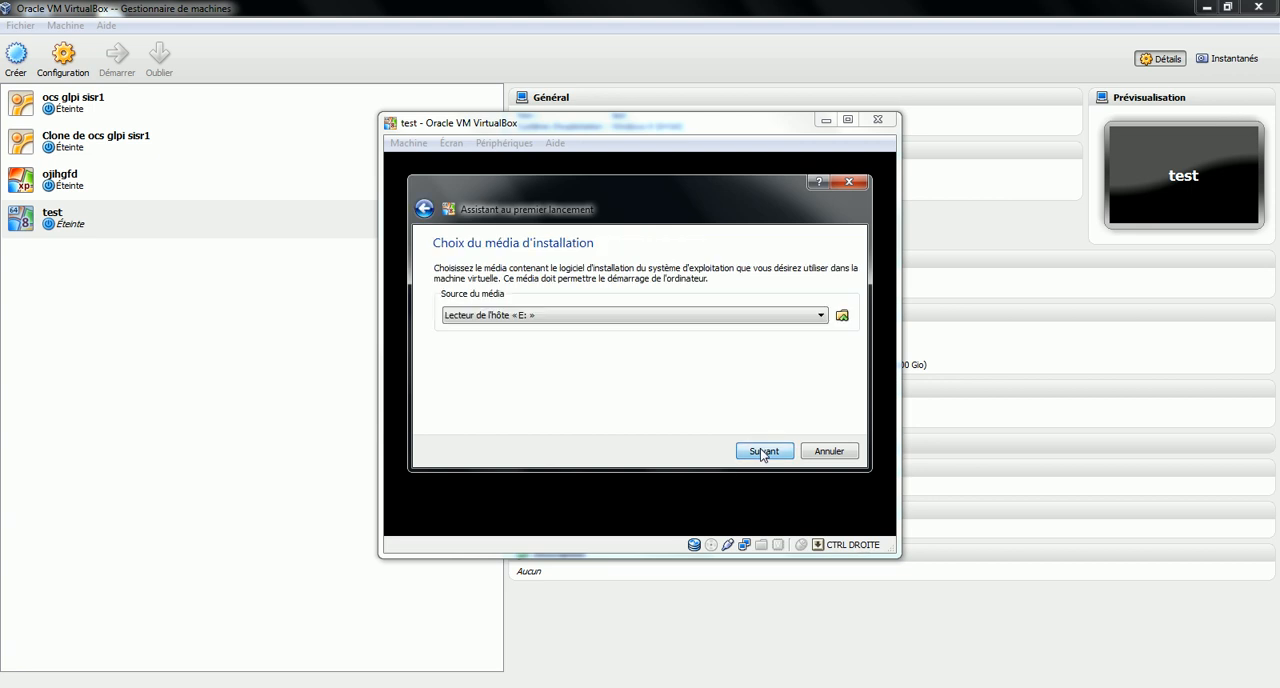
{"action": "left_click", "coordinate": [842, 315]}
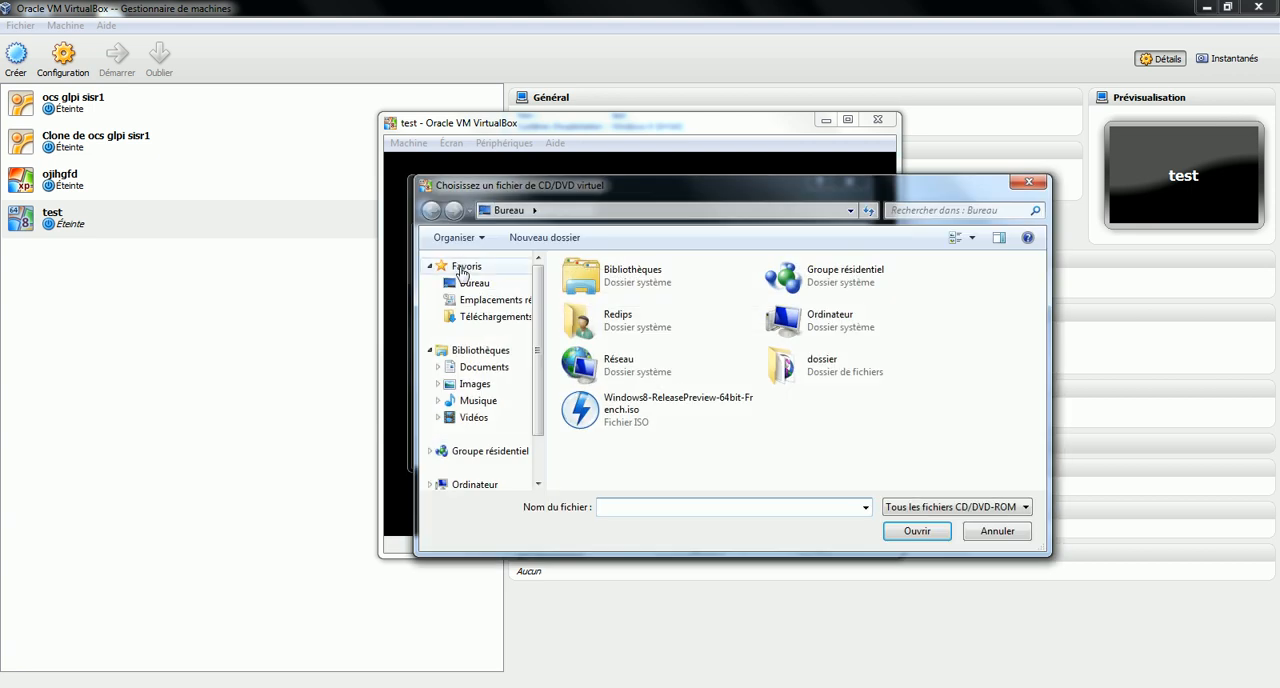
{"action": "left_click", "coordinate": [703, 418]}
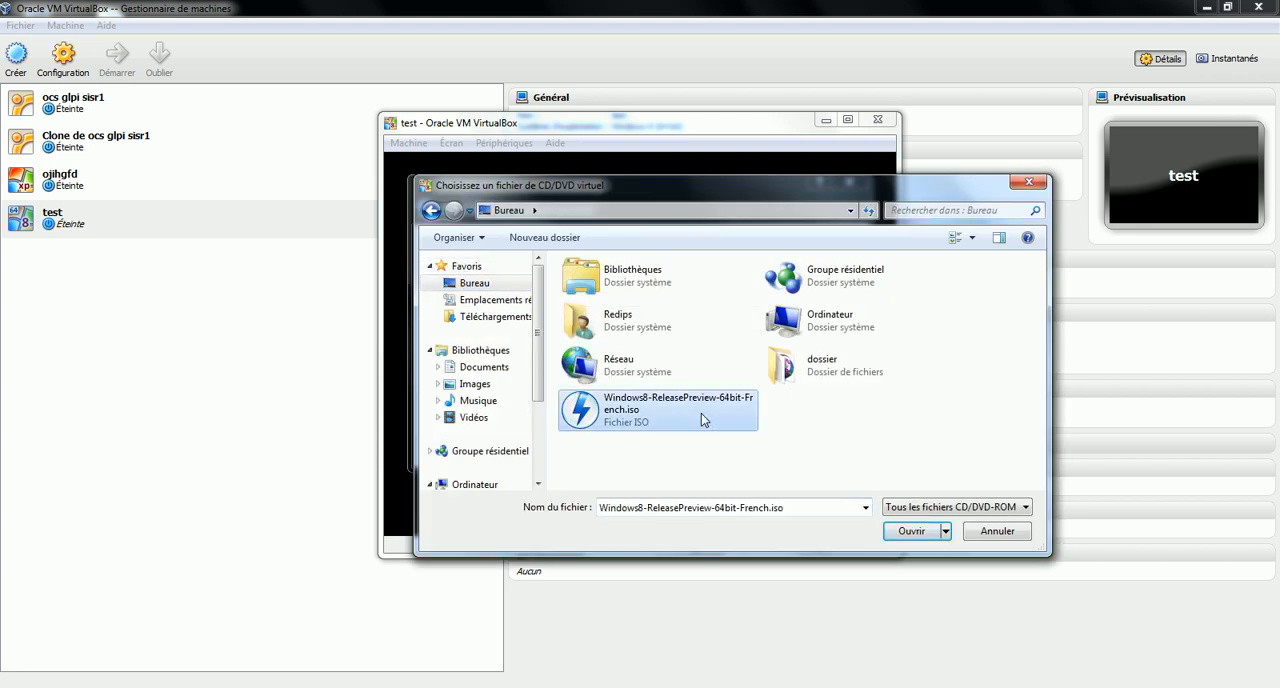
{"action": "left_click", "coordinate": [912, 531]}
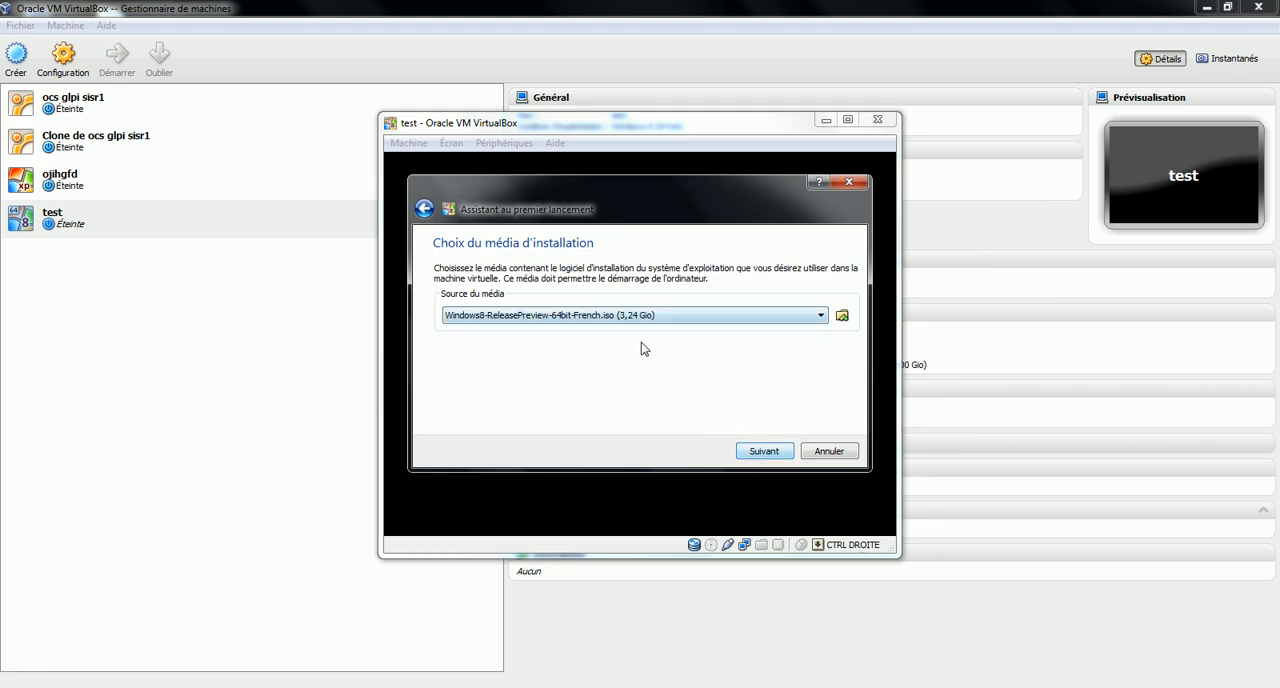
{"action": "left_click", "coordinate": [764, 455]}
{"action": "left_click", "coordinate": [766, 453]}
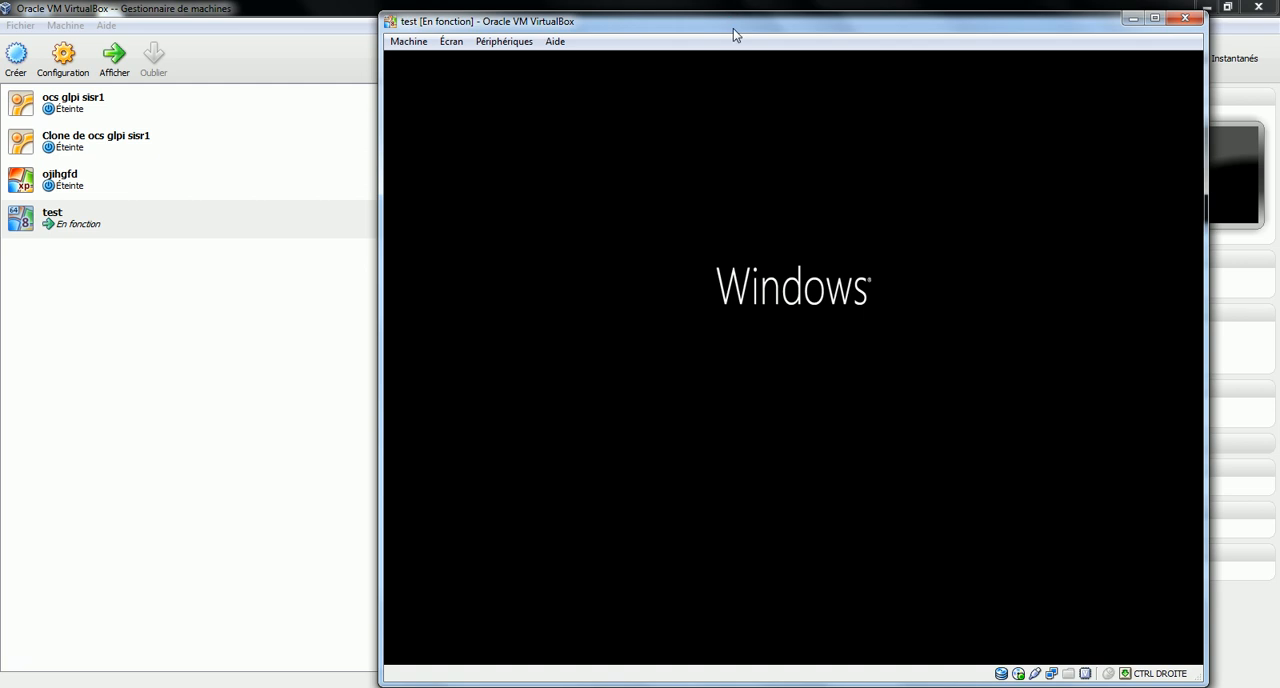
{"action": "left_click_drag", "start_coordinate": [732, 30], "coordinate": [693, 27]}
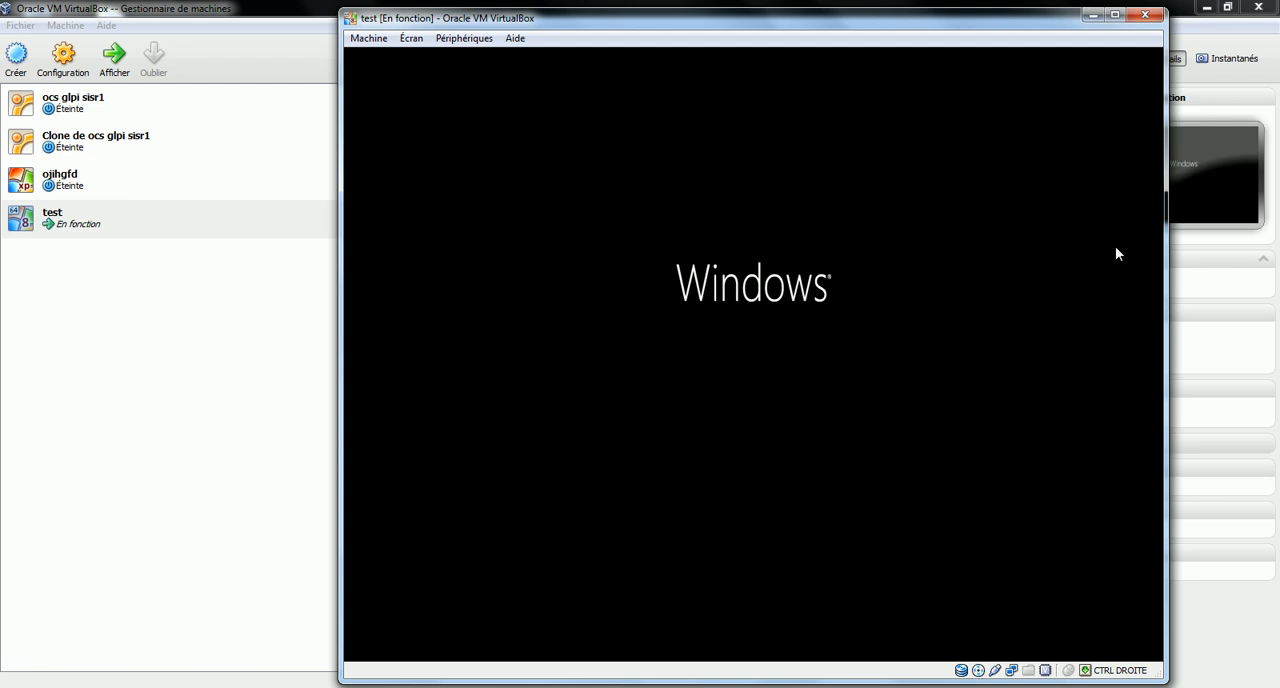
{"action": "left_click", "coordinate": [580, 687]}
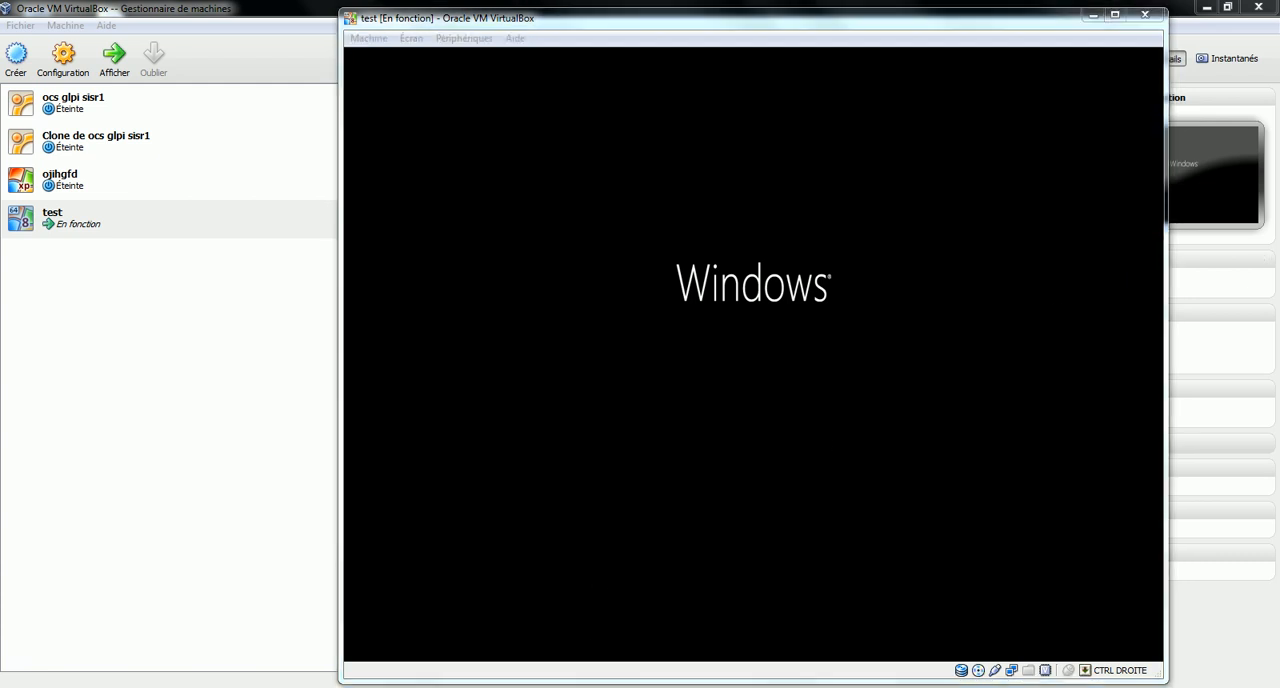